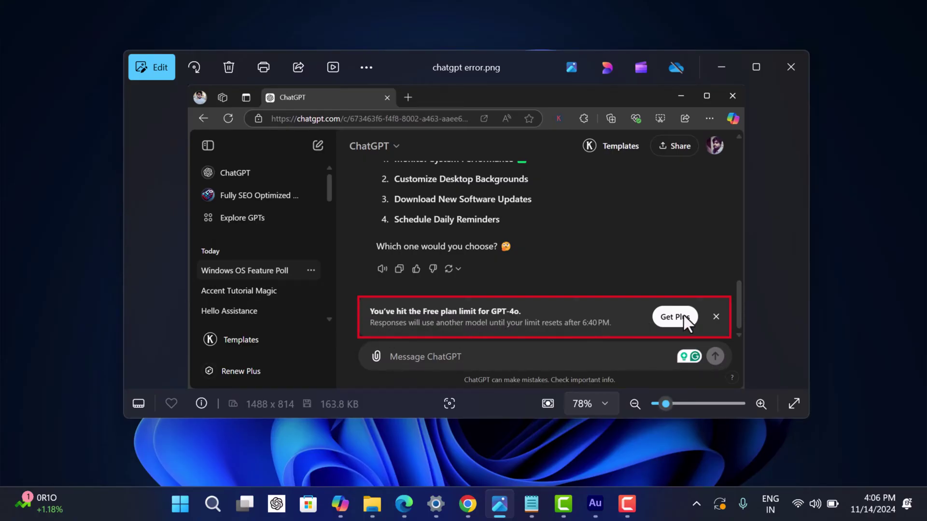
- Minimize the Photos window showing the ChatGPT error.png screenshot
click(721, 70)
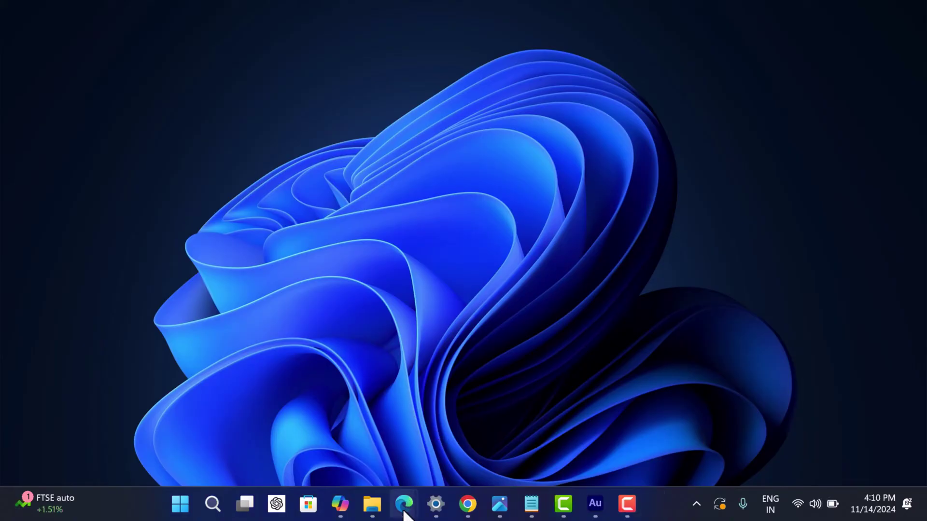
mouse_move(404, 504)
click(461, 456)
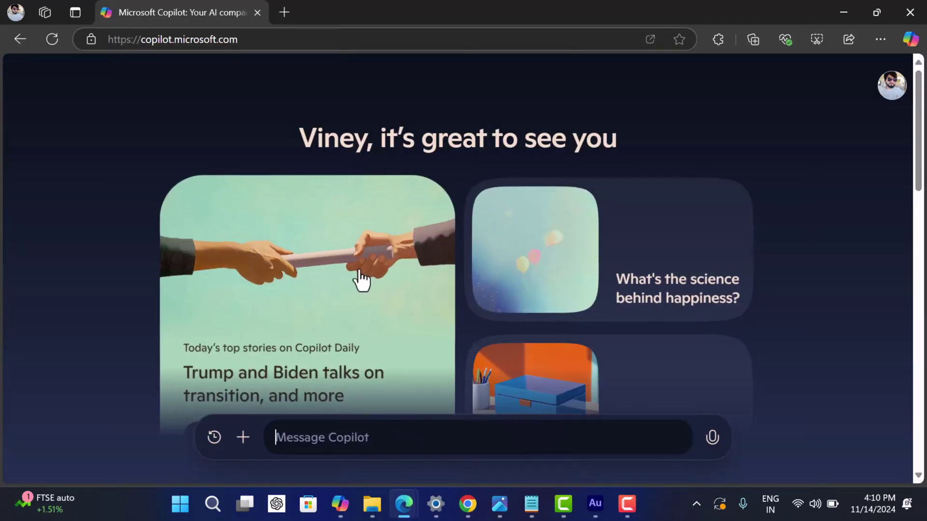
drag(919, 174, 900, 119)
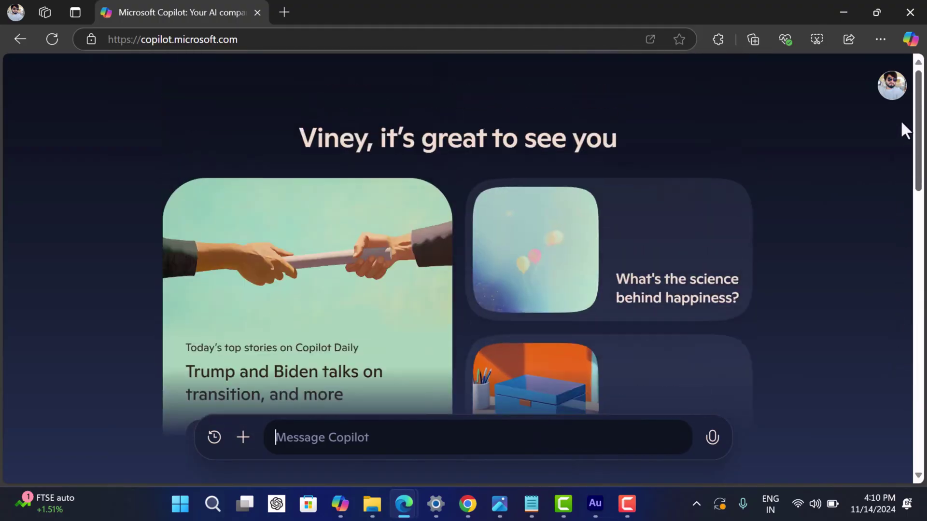
click(846, 14)
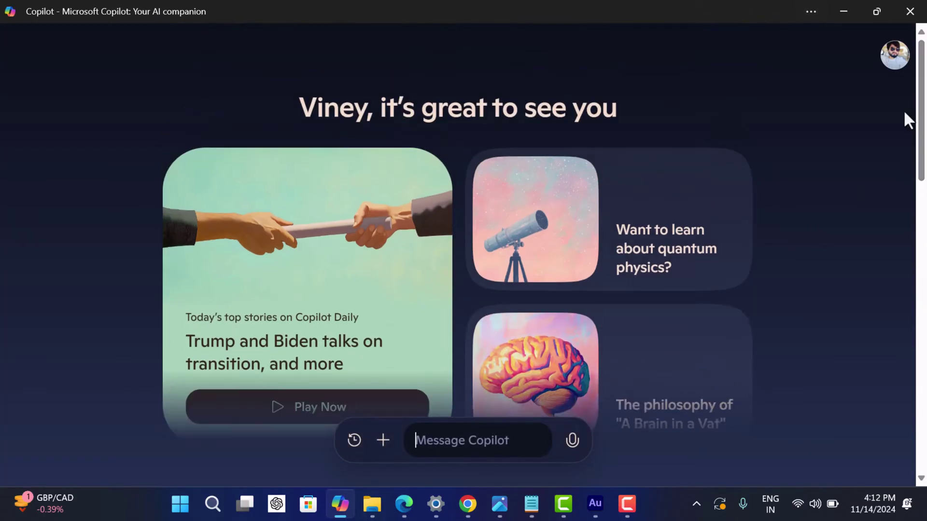
click(843, 11)
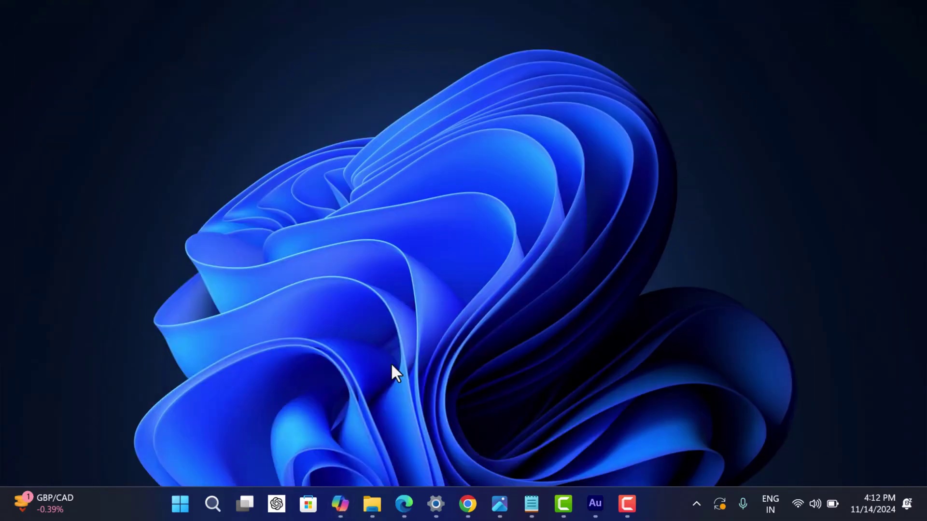
mouse_move(404, 503)
click(444, 468)
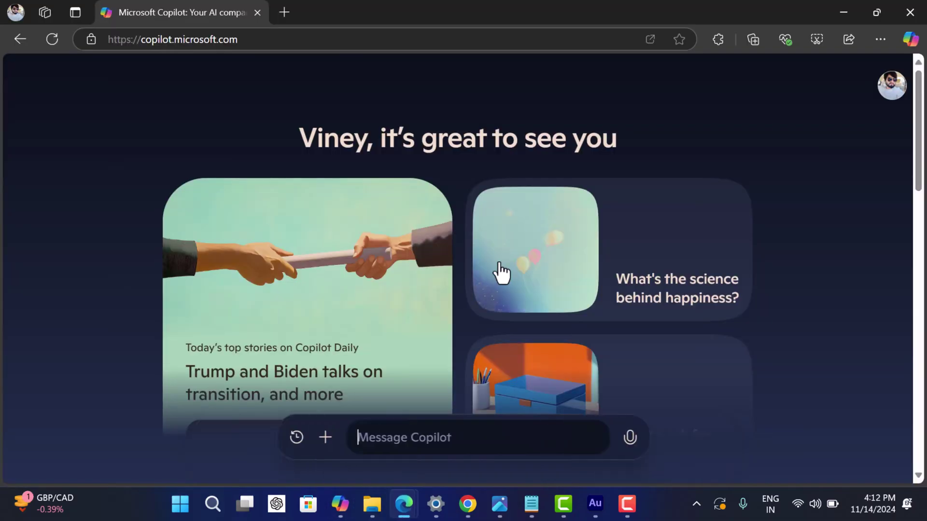
drag(920, 149, 908, 215)
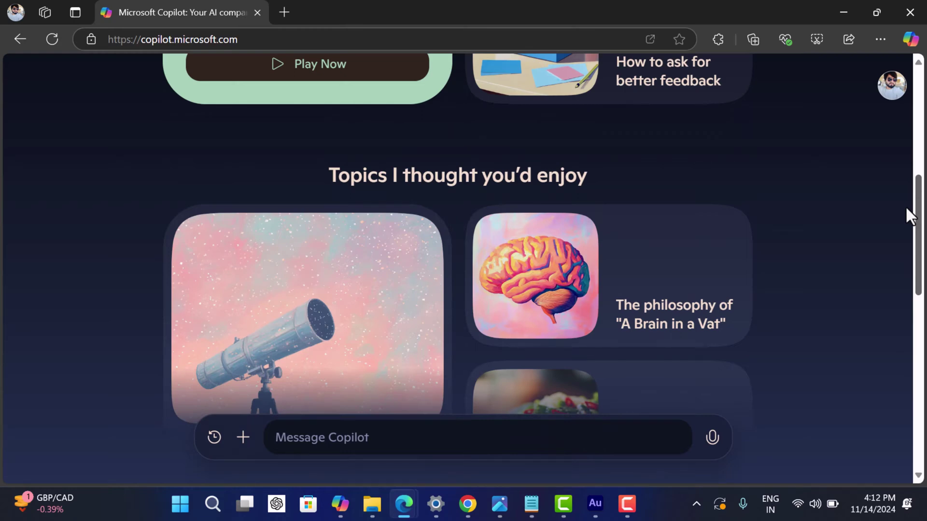
scroll(907, 209, up, 9)
click(841, 9)
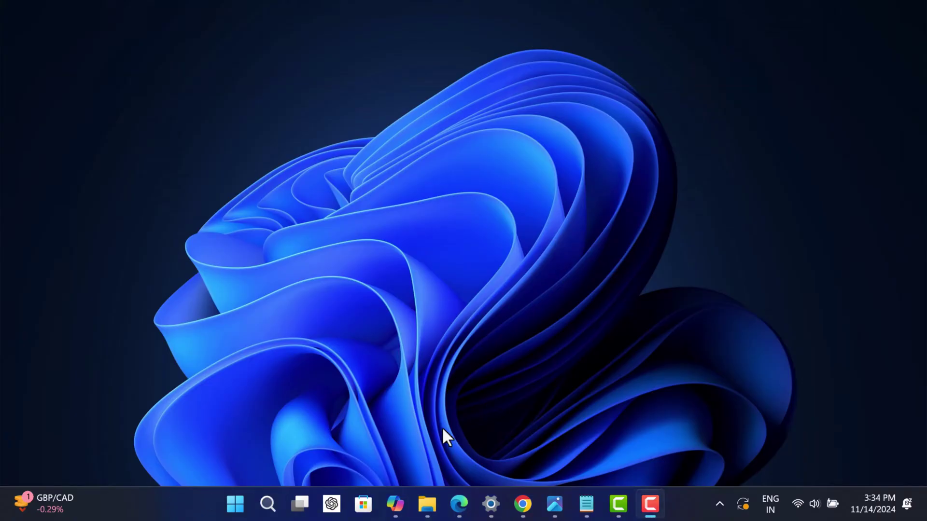
- In ChatGPT, enter the prompt 'Create an image featuring a lonely boy sitting on the mountains thinking of something'
click(506, 456)
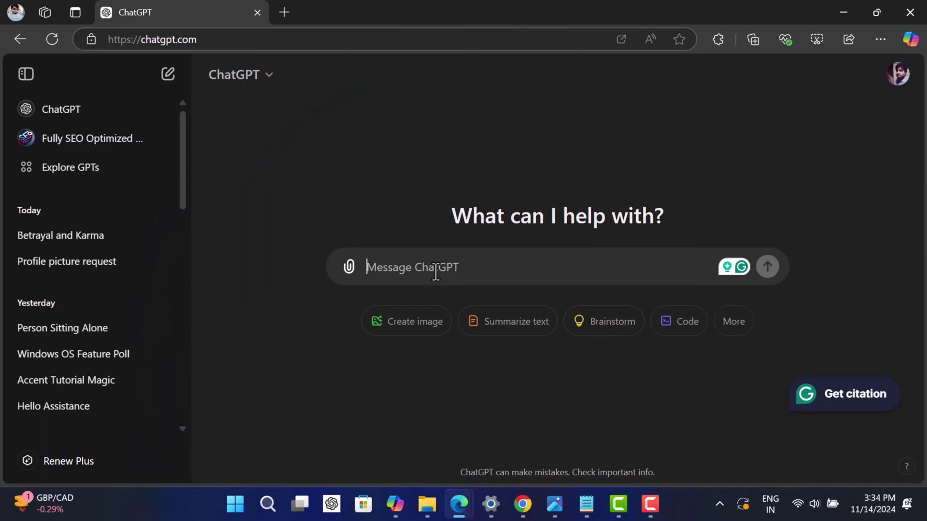
text(Cre)
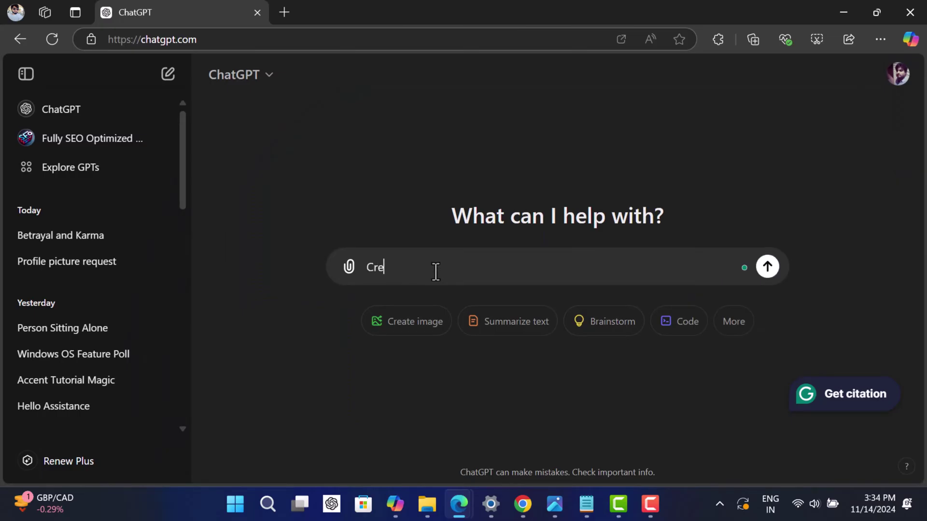
text(ate an image )
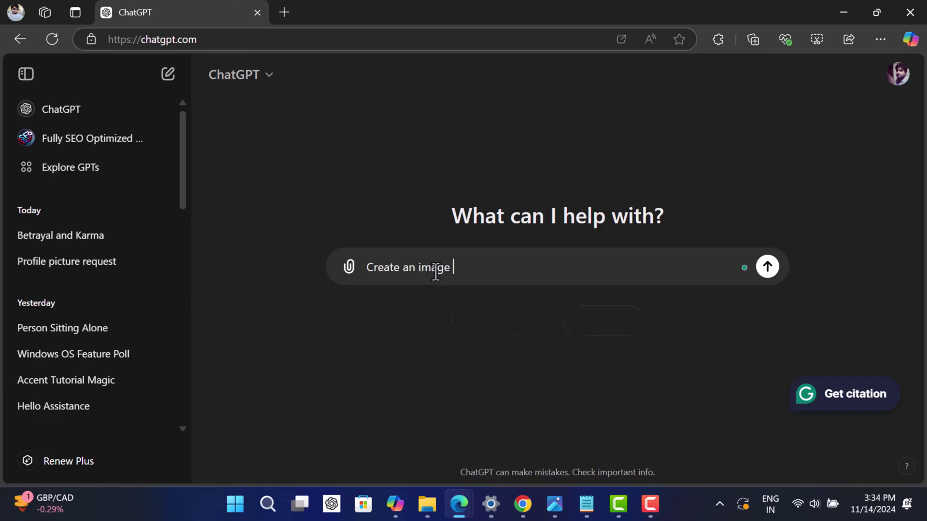
text(featuring a l)
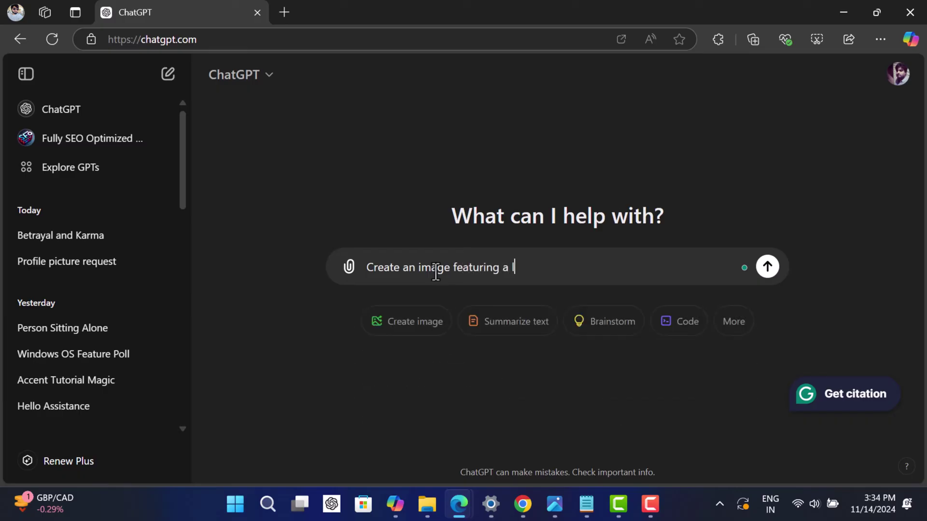
text(onely b)
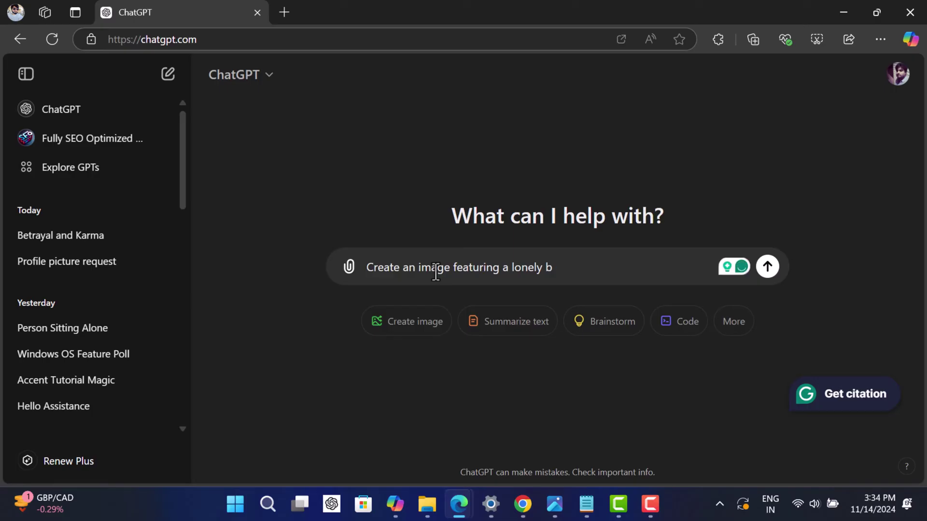
text(boy s)
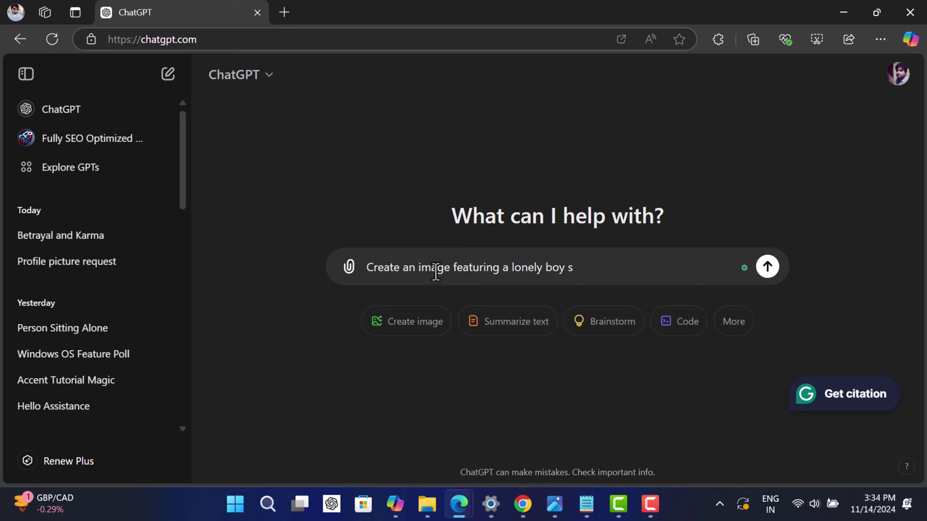
text(tiitting on t)
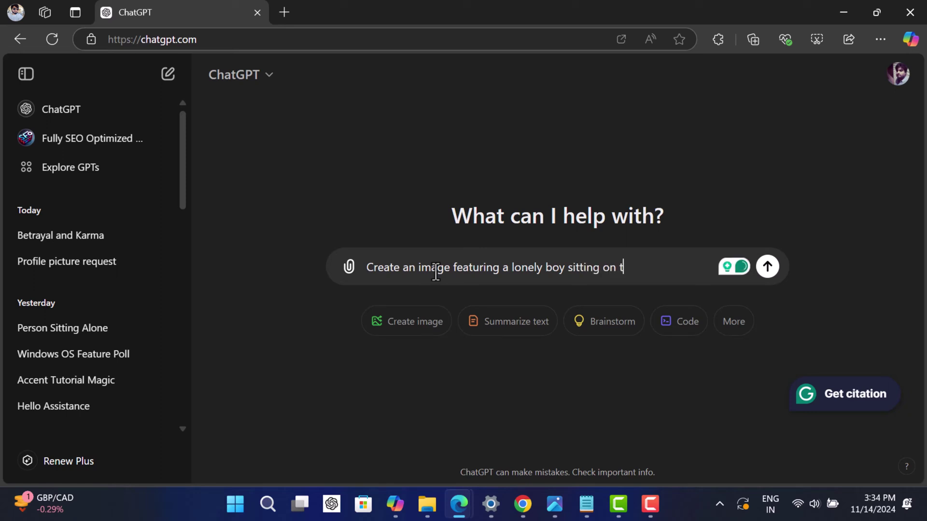
text(he mountains)
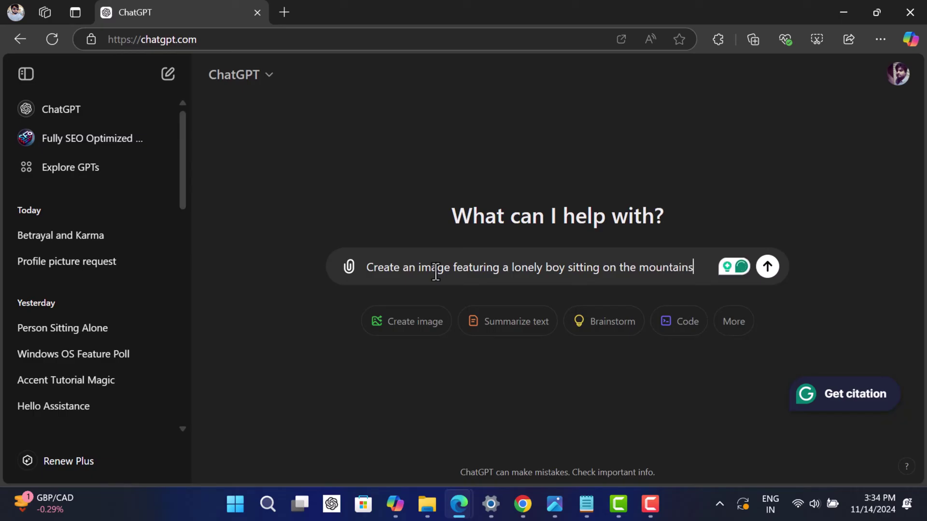
text( thinking)
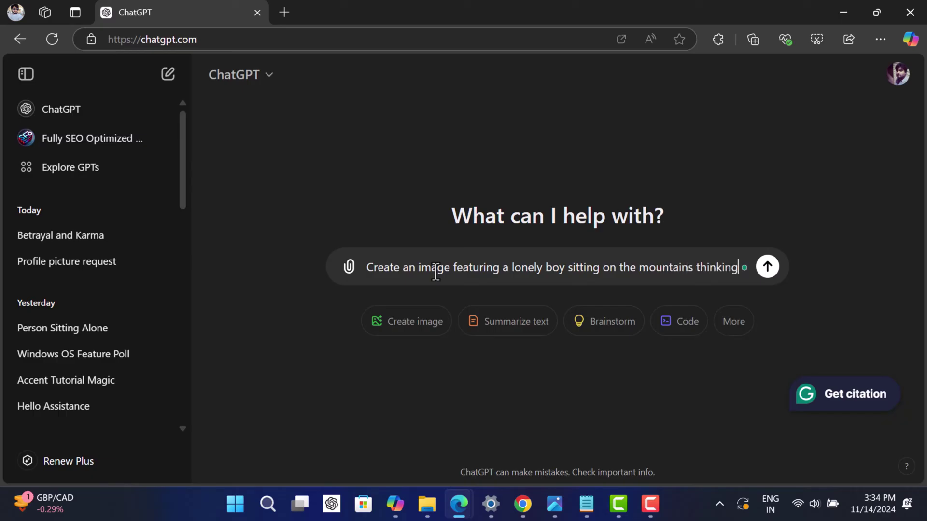
text( of)
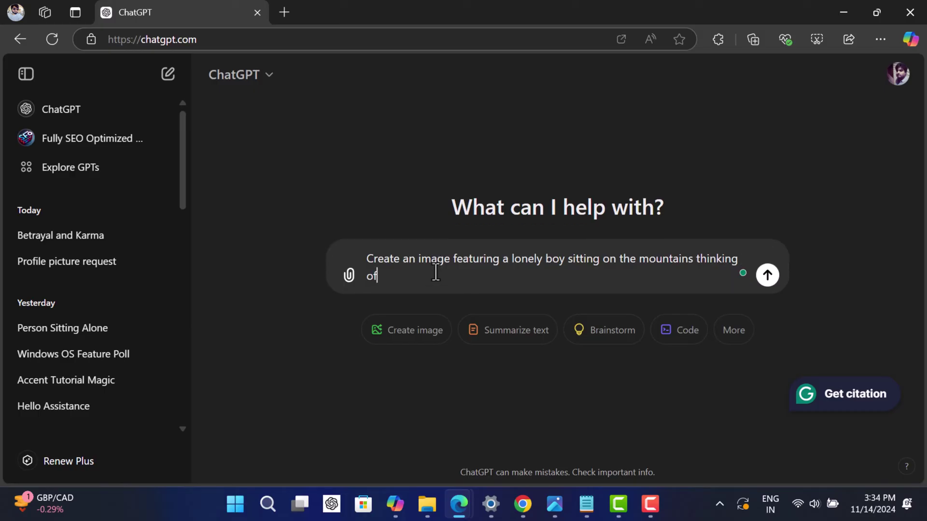
text( something and enjoying)
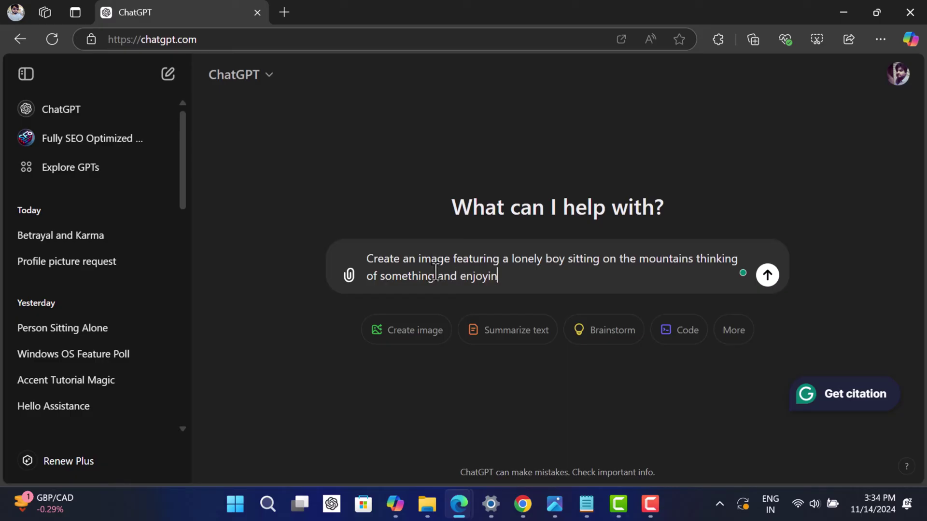
key(BackSpace)
key(BackSpace)
key(BackSpace)
key(BackSpace)
key(BackSpace)
key(BackSpace)
key(BackSpace)
key(BackSpace)
key(BackSpace)
key(BackSpace)
key(BackSpace)
key(BackSpace)
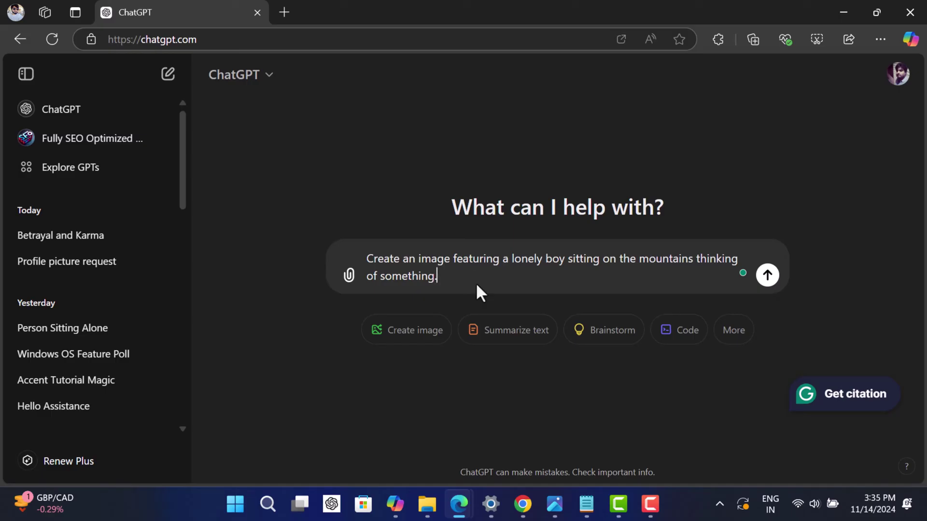
- Send the lonely-boy image prompt to ChatGPT
click(767, 276)
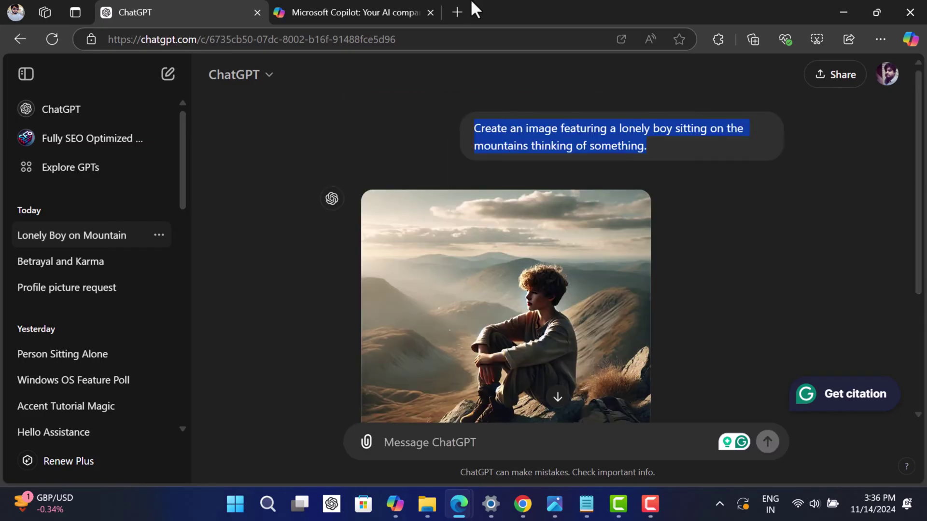
- Paste the lonely-boy-on-the-mountains prompt into Copilot's message box and send it
click(404, 12)
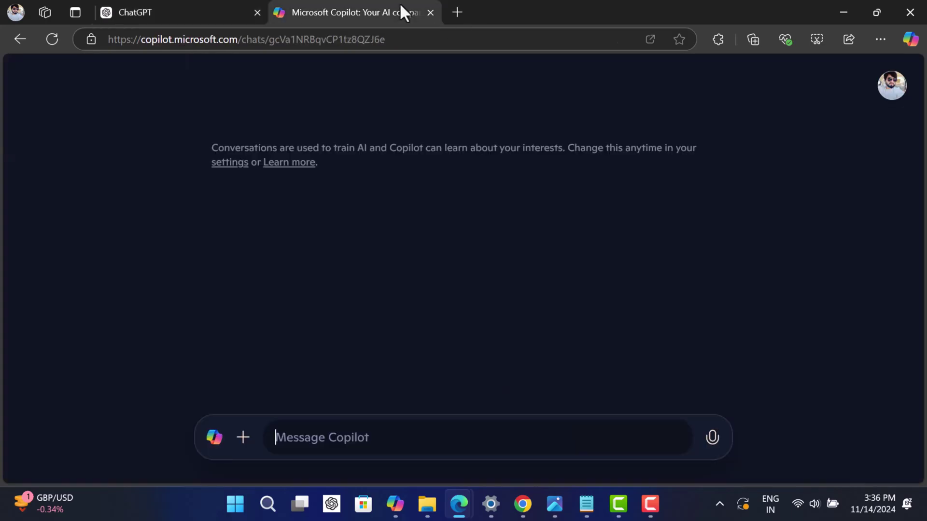
click(308, 444)
text(Create an image featuring a lonely boy sitting on the mountains thinking of something.)
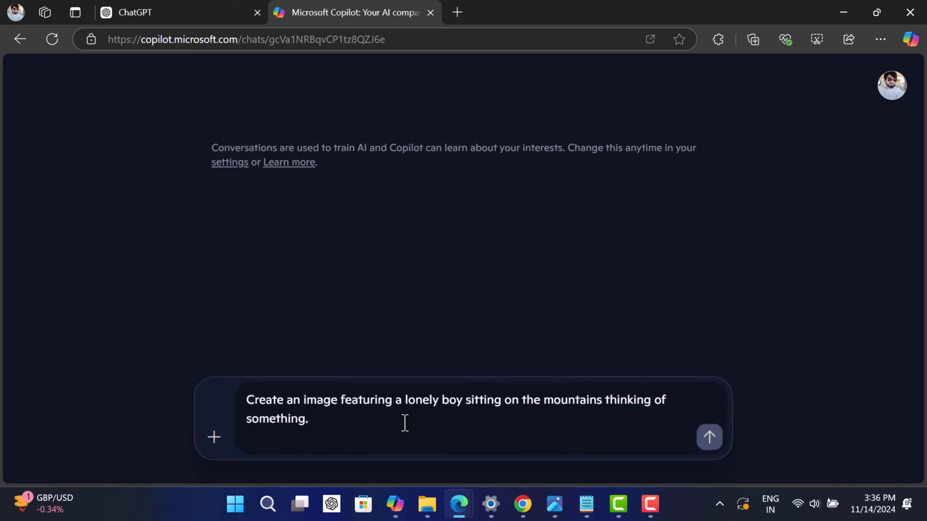
key(Return)
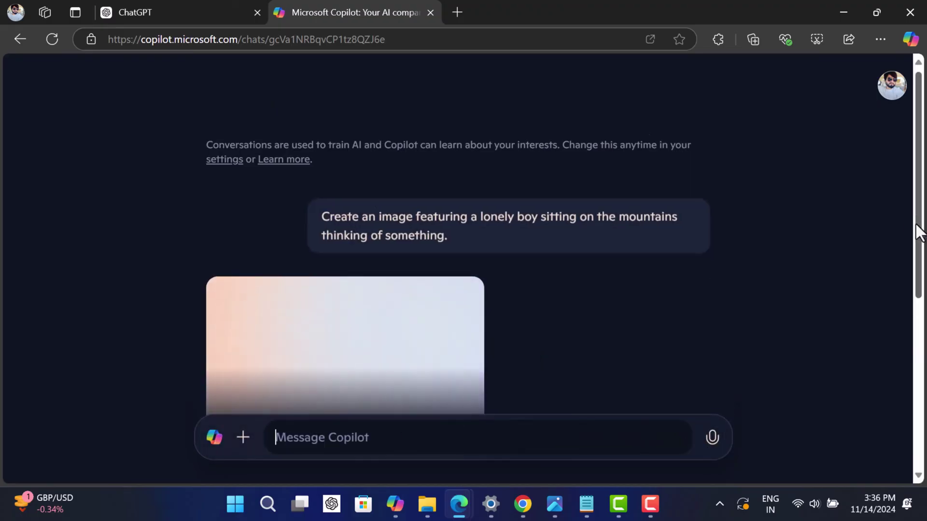
drag(919, 227, 920, 309)
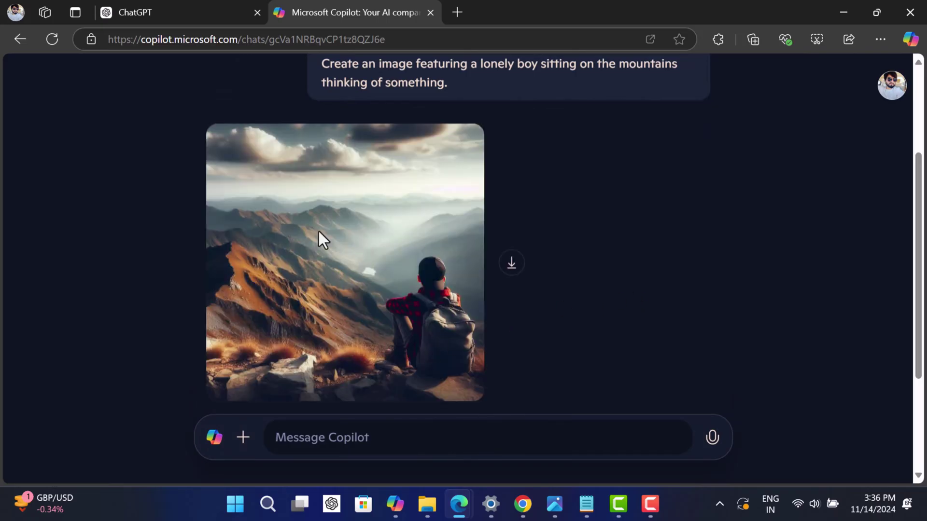
- Switch between the ChatGPT and Copilot tabs to compare their mountain-boy images, ending on ChatGPT
click(196, 15)
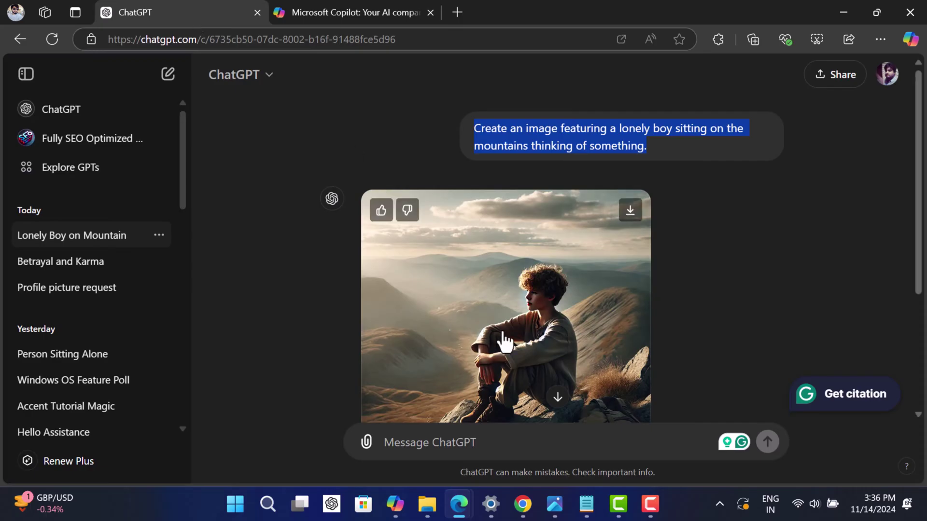
drag(918, 285, 919, 331)
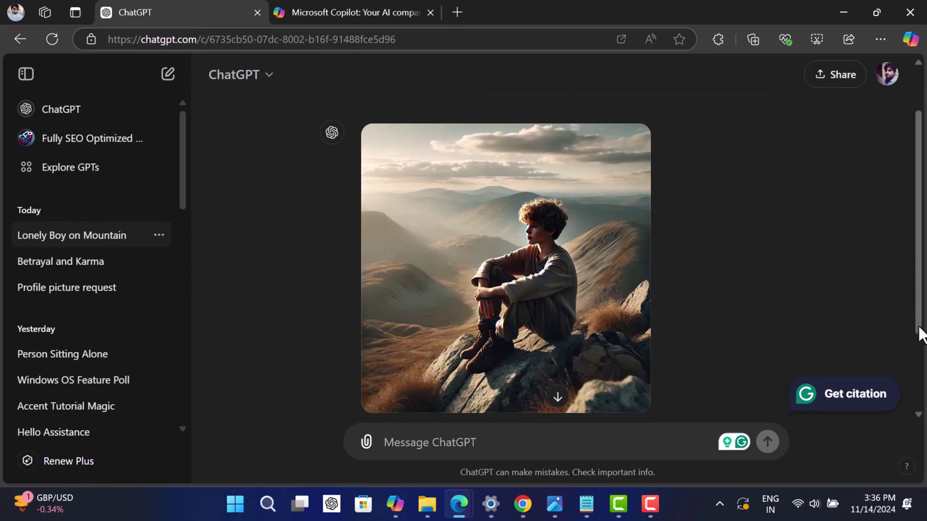
click(368, 11)
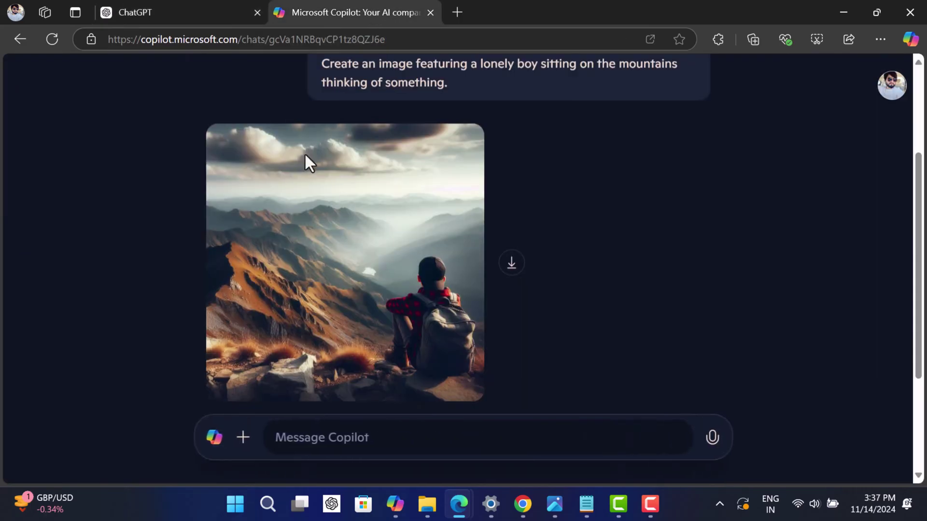
click(193, 4)
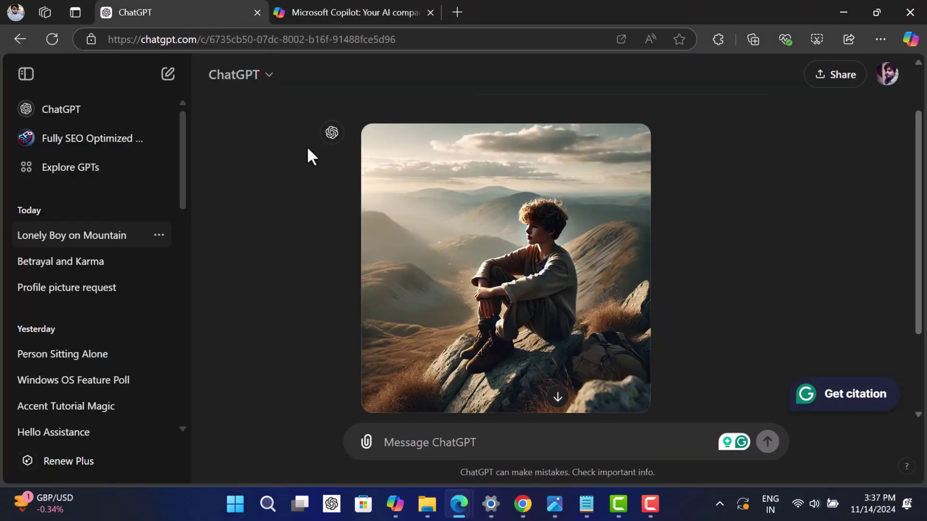
- Attach the PS5 controller jpg from the Desktop to a ChatGPT message
click(776, 264)
scroll(919, 287, down, 3)
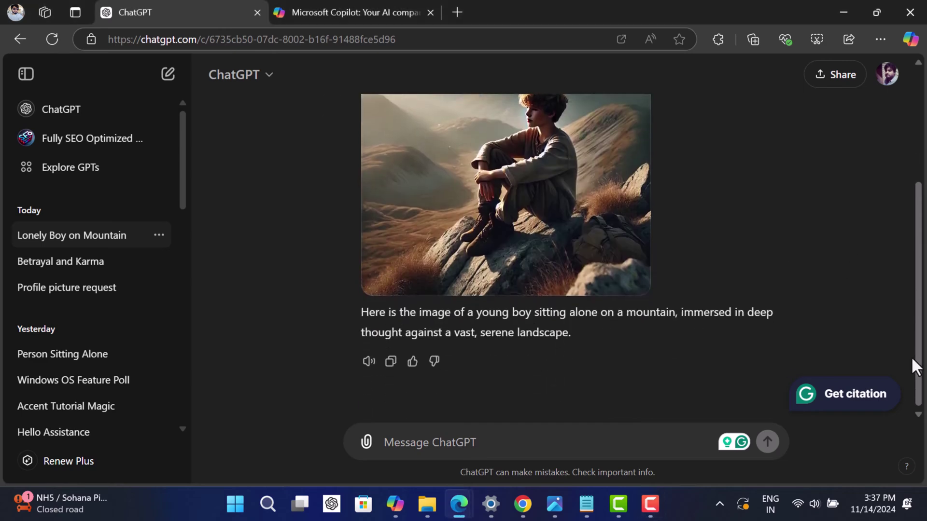
click(366, 441)
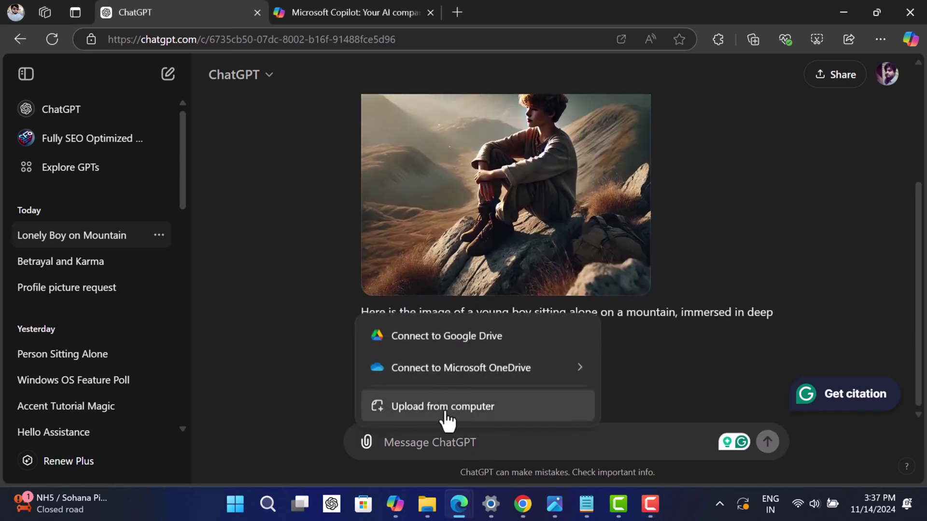
click(415, 406)
click(95, 145)
click(69, 164)
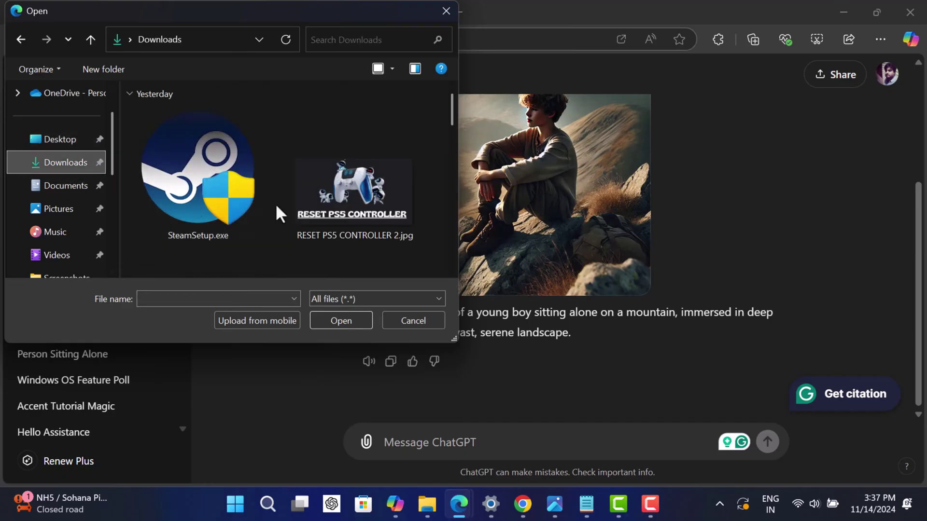
click(65, 144)
click(259, 104)
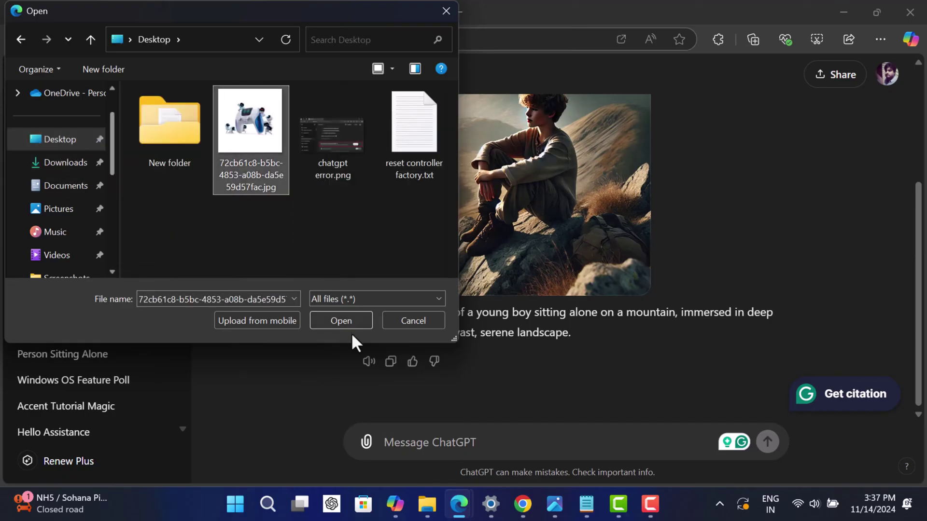
click(345, 323)
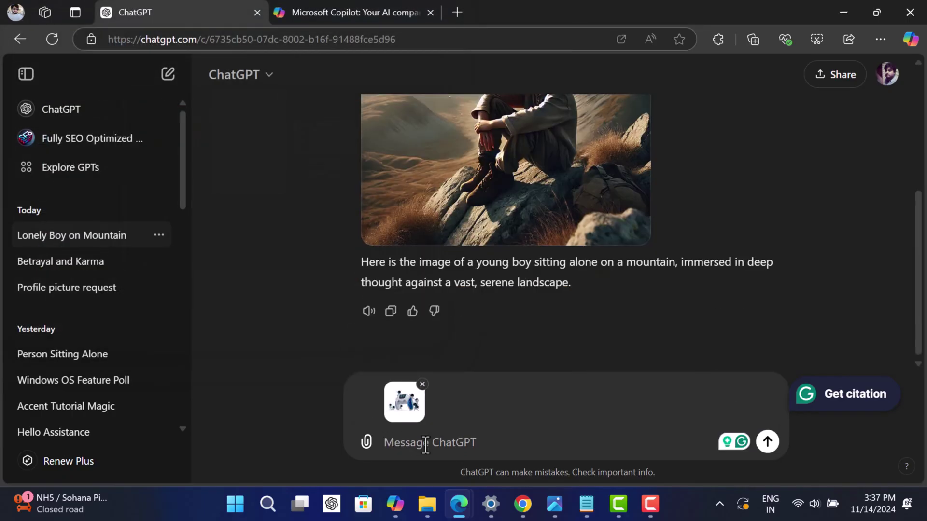
- Ask ChatGPT 'Could you please tell me what is in the image?' and send
text(Could you plea)
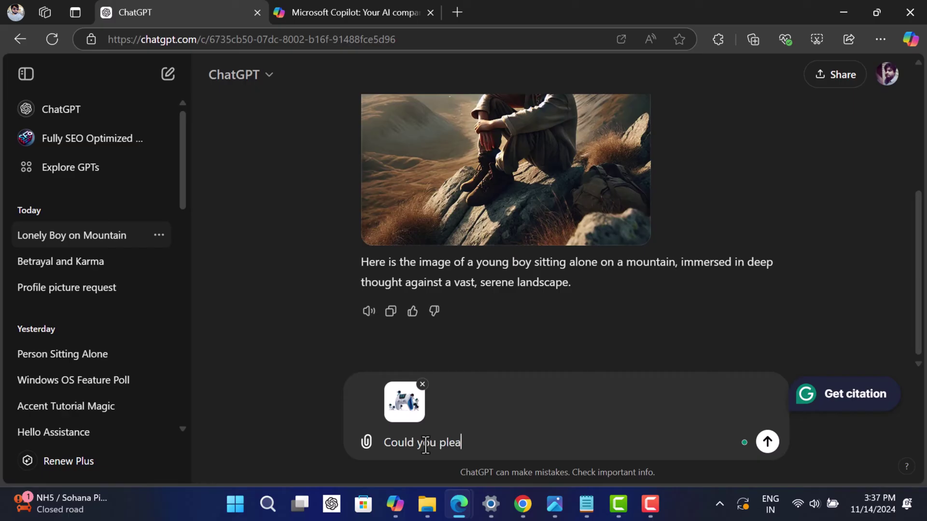
text(se tell me)
text( what is)
key(BackSpace)
key(BackSpace)
key(BackSpace)
text(s in )
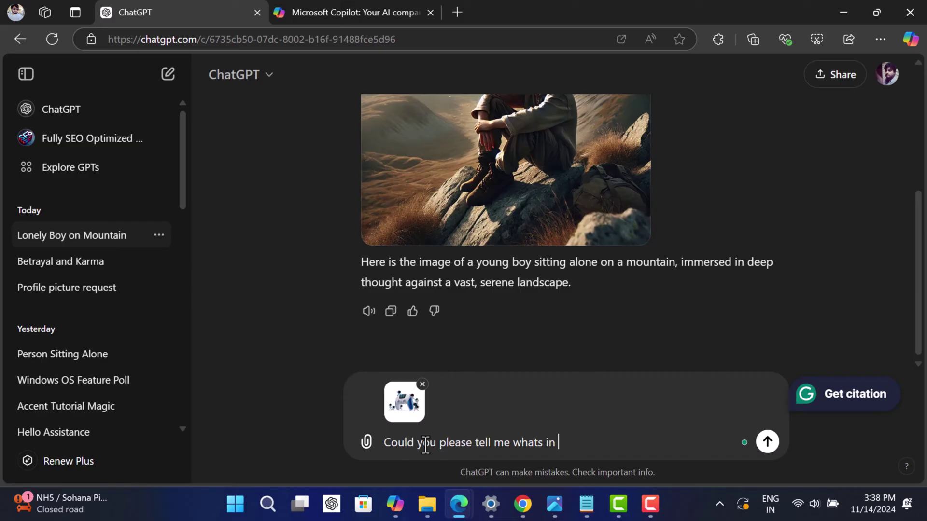
text(the image?)
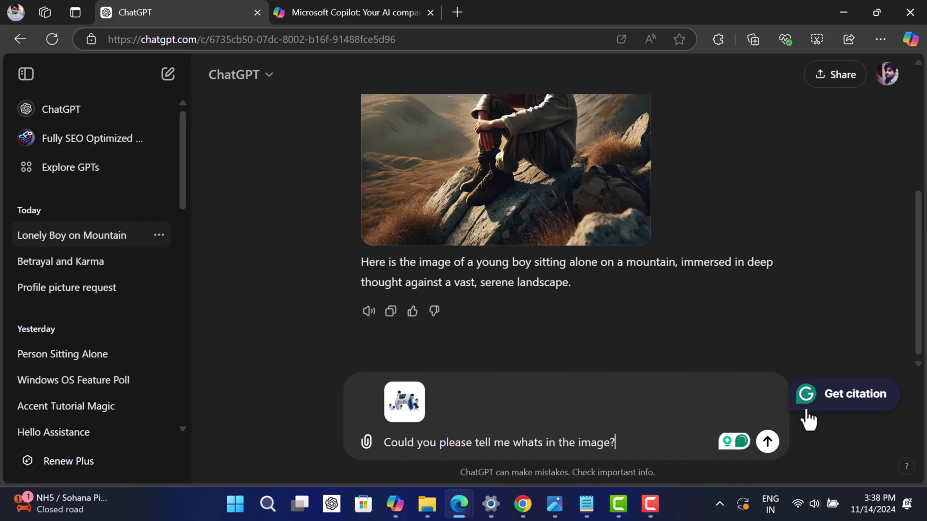
key(Return)
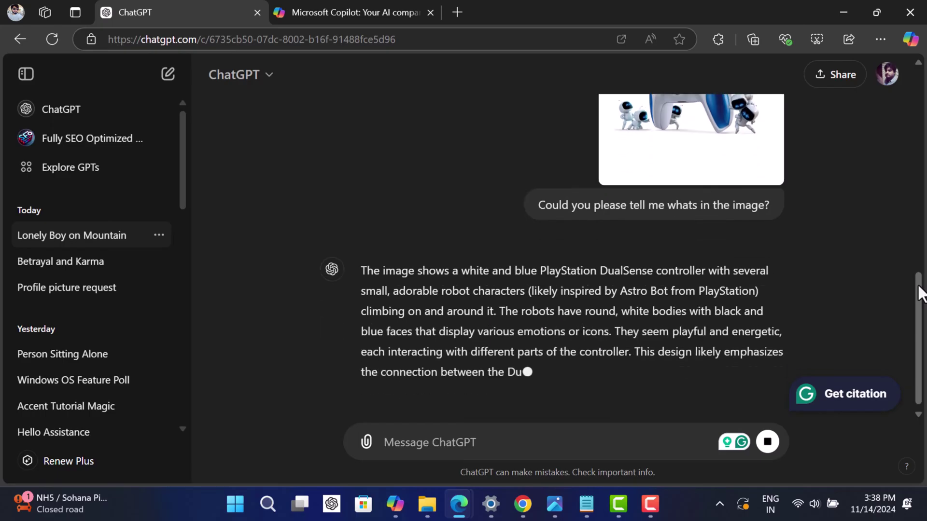
- Copy the image question from ChatGPT and switch to the Copilot conversation
triple_click(592, 151)
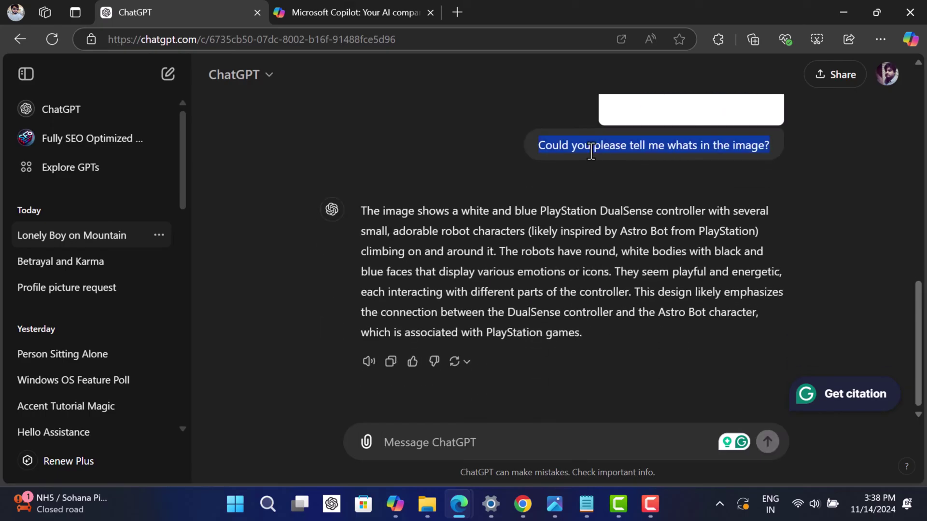
key(ctrl+c)
click(339, 12)
key(ctrl+v)
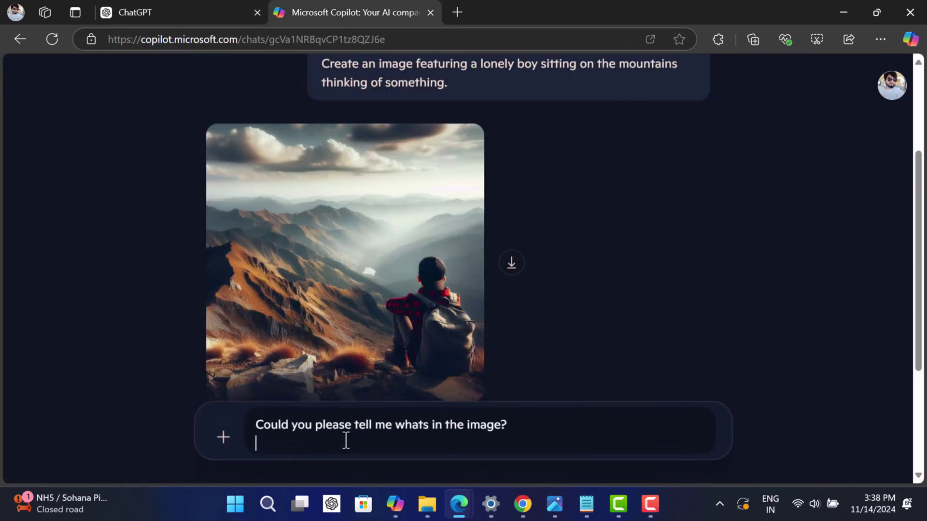
triple_click(390, 419)
key(BackSpace)
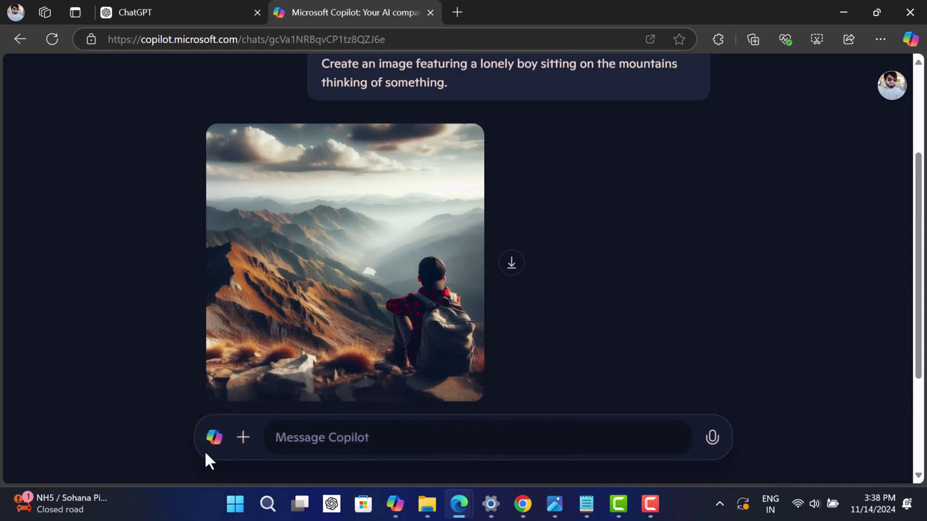
- Attach the PS5 controller jpg from the Desktop to Copilot's message, showing all file types
click(243, 438)
click(286, 386)
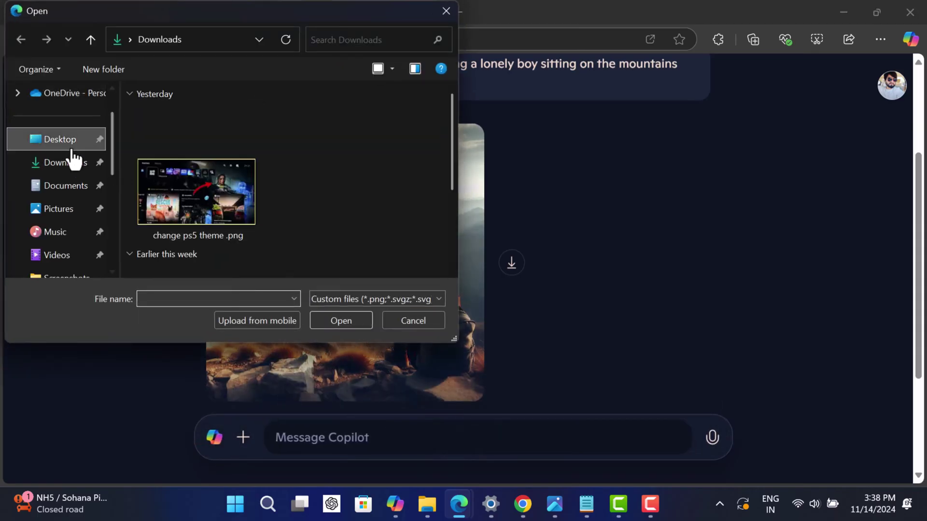
click(68, 163)
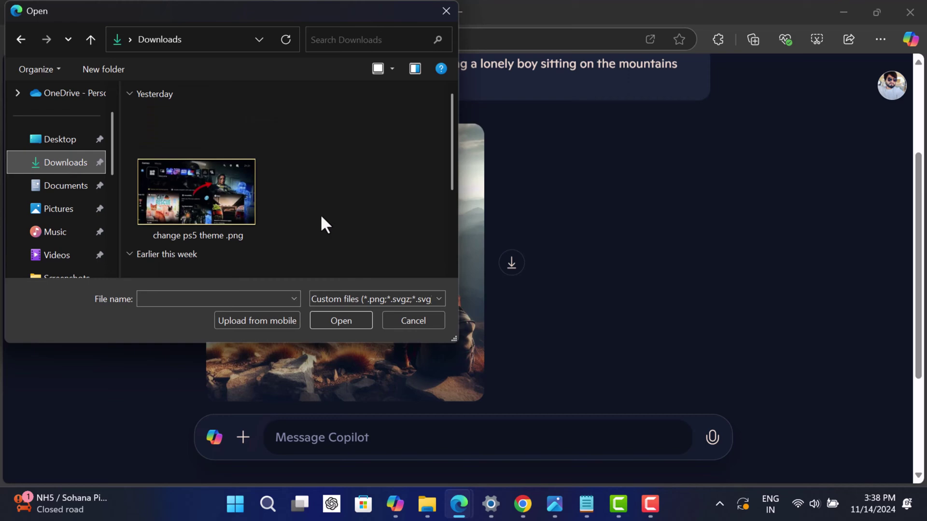
click(367, 299)
click(357, 323)
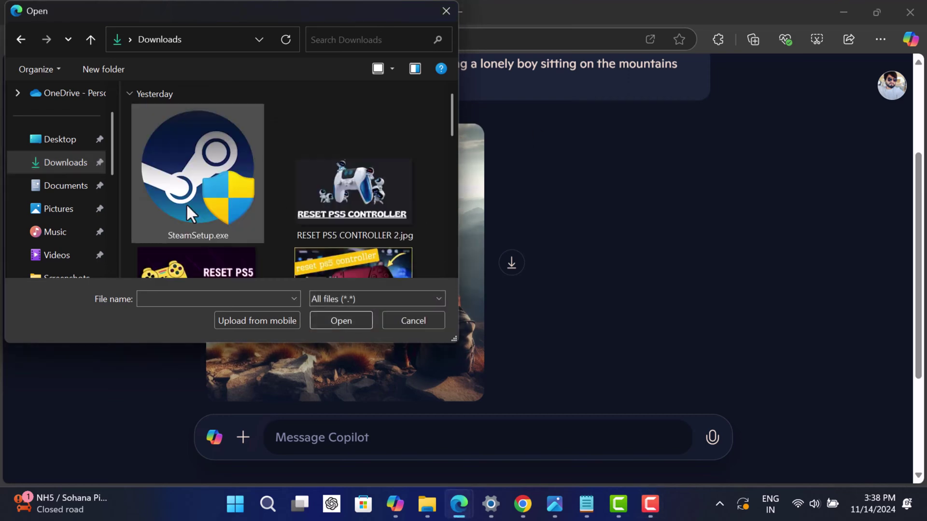
click(60, 139)
click(256, 161)
click(321, 321)
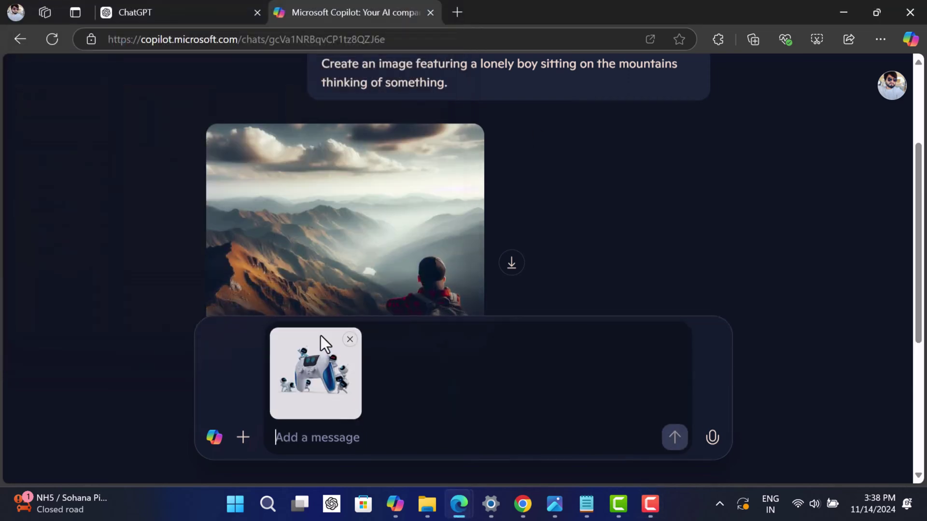
- Paste 'Could you please tell me what is in the image?' and send it to Copilot
click(320, 439)
key(ctrl+v)
click(709, 437)
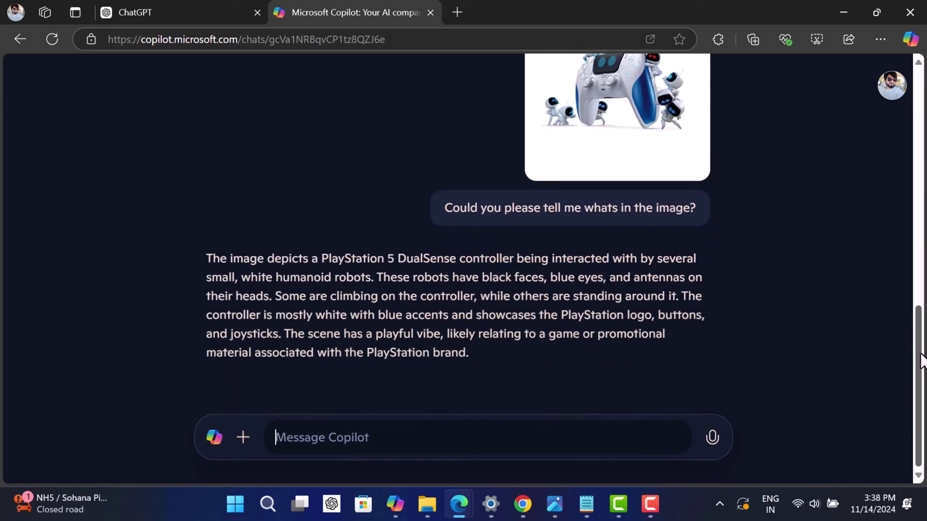
drag(207, 258, 505, 357)
click(511, 375)
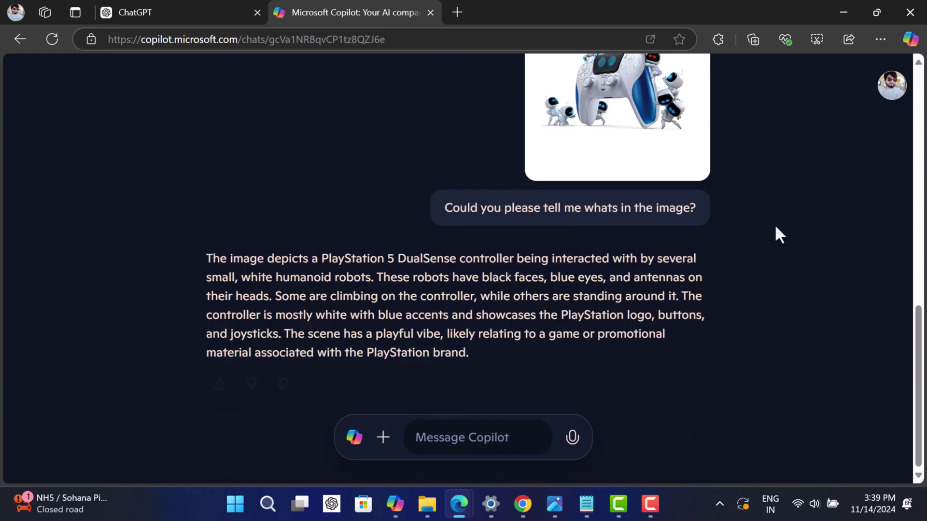
- Minimize the Edge browser window to reveal the desktop
click(841, 18)
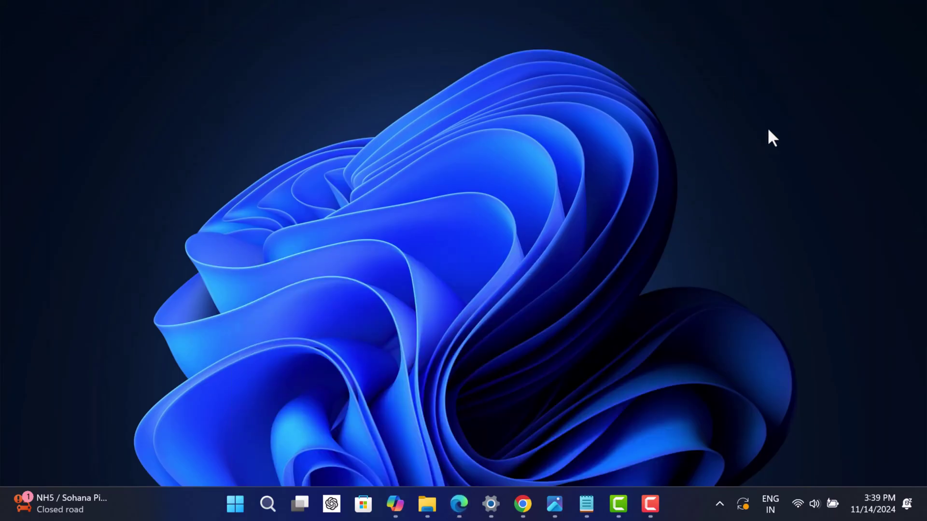